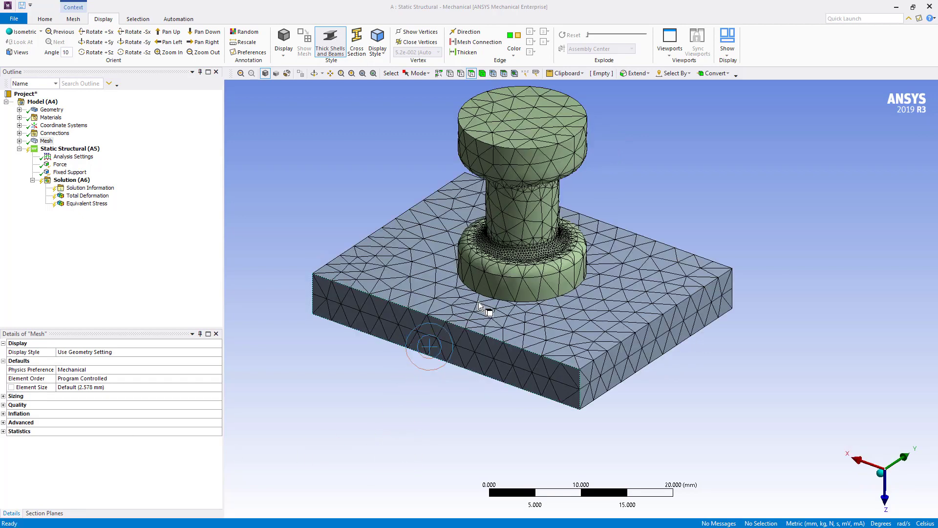
Step: Examine the mesh where the dogbone's lower flange meets the base plate from several angles and distances
{"action": "scroll", "coordinate": [544, 257], "scroll_direction": "up", "scroll_amount": 4}
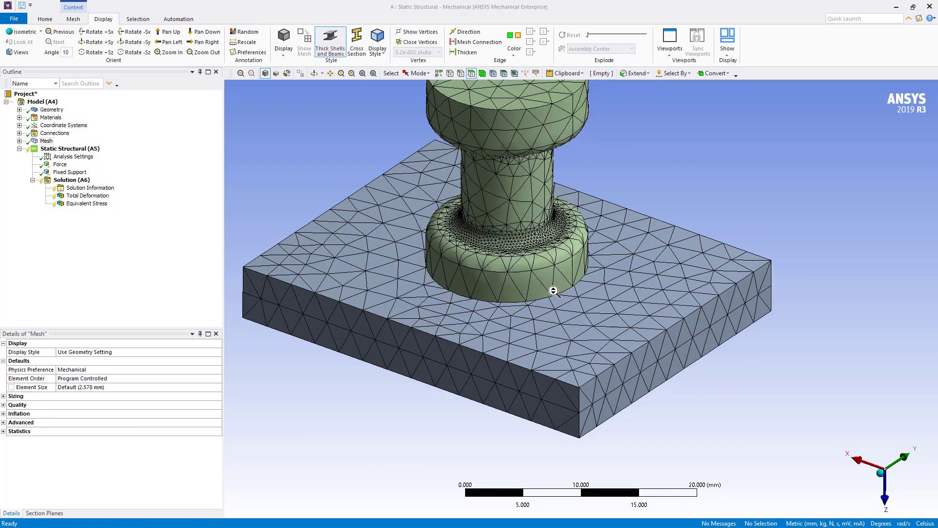
{"action": "left_click", "coordinate": [560, 345]}
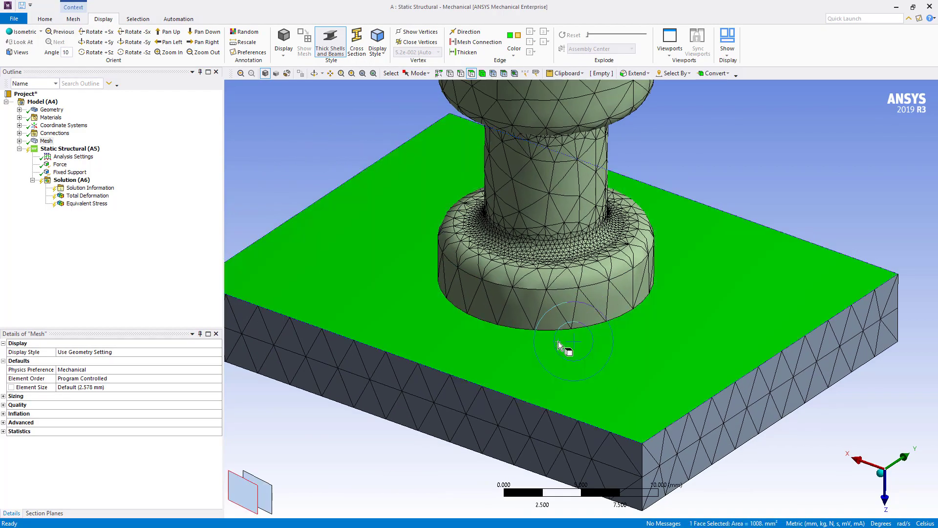
{"action": "middle_click_drag", "start_coordinate": [567, 312], "coordinate": [567, 293]}
{"action": "left_click", "coordinate": [720, 201]}
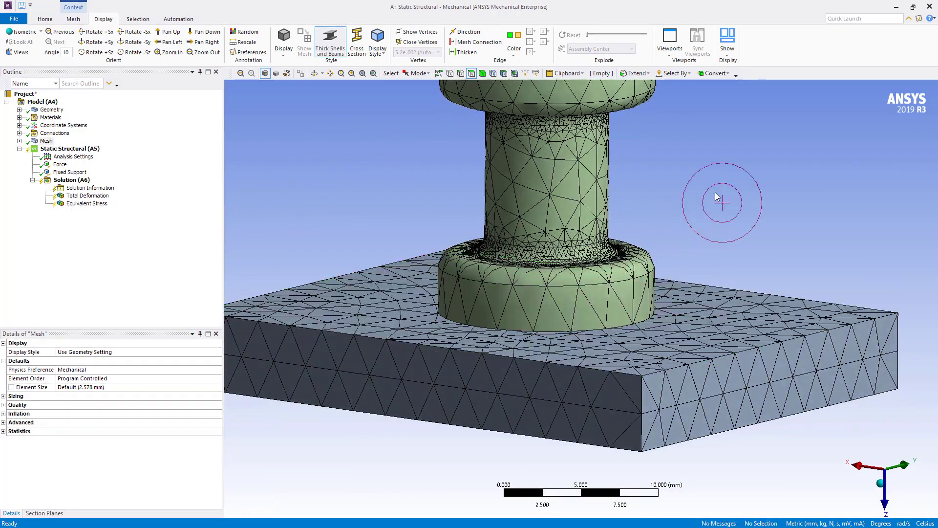
{"action": "scroll", "coordinate": [718, 221], "scroll_direction": "down", "scroll_amount": 1}
{"action": "middle_click_drag", "start_coordinate": [657, 245], "coordinate": [645, 283]}
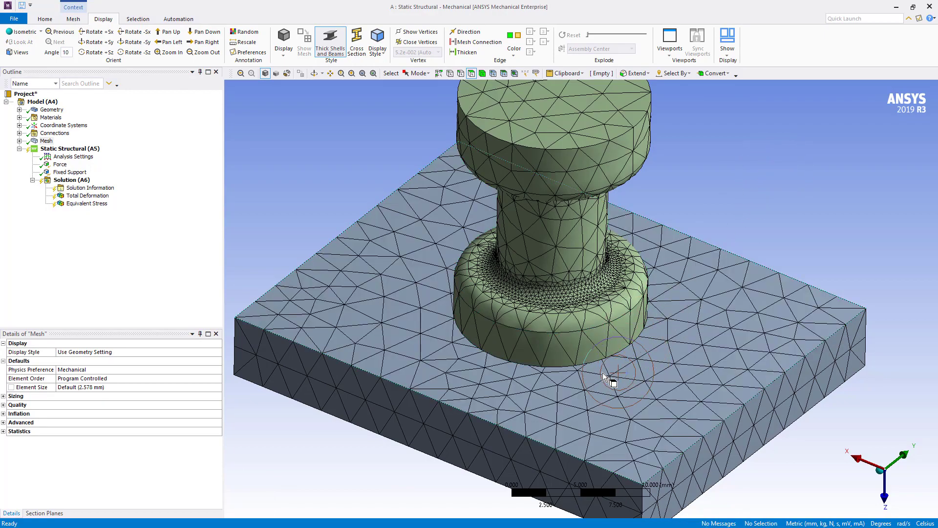
{"action": "scroll", "coordinate": [612, 383], "scroll_direction": "up", "scroll_amount": 3}
{"action": "scroll", "coordinate": [679, 266], "scroll_direction": "up", "scroll_amount": 3}
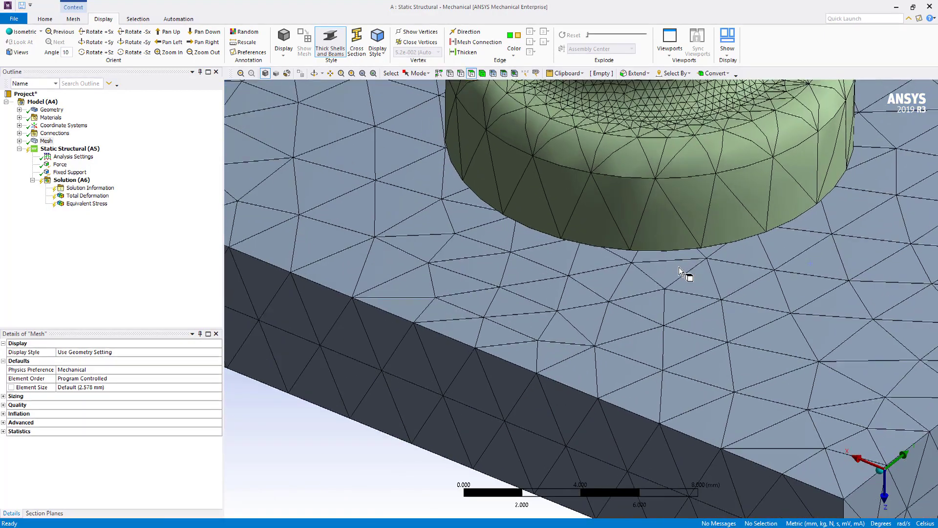
{"action": "middle_click_drag", "start_coordinate": [678, 267], "coordinate": [617, 357], "text": "ctrl"}
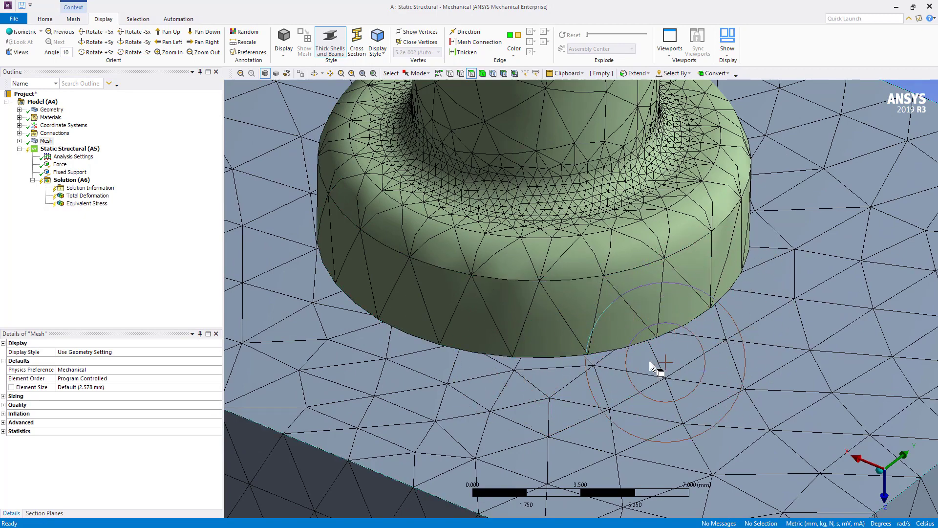
{"action": "scroll", "coordinate": [654, 371], "scroll_direction": "down", "scroll_amount": 4}
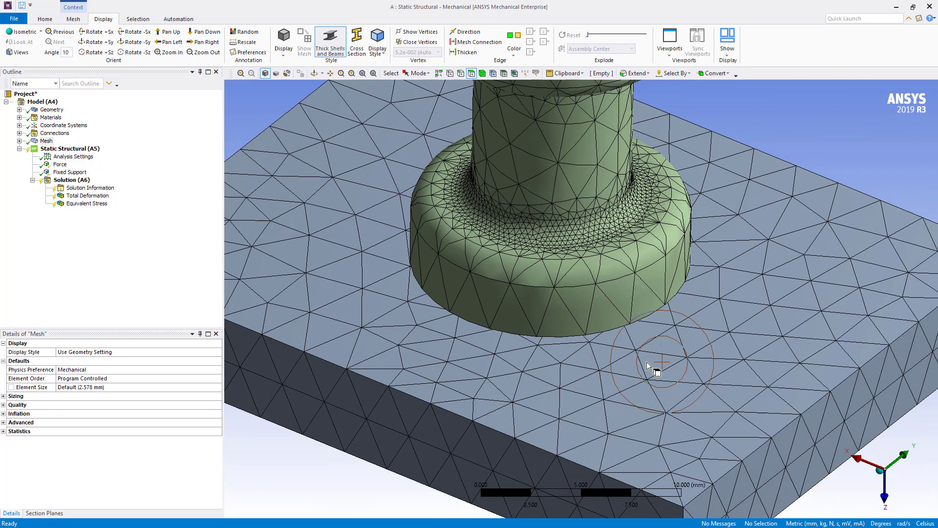
{"action": "scroll", "coordinate": [664, 326], "scroll_direction": "down", "scroll_amount": 2}
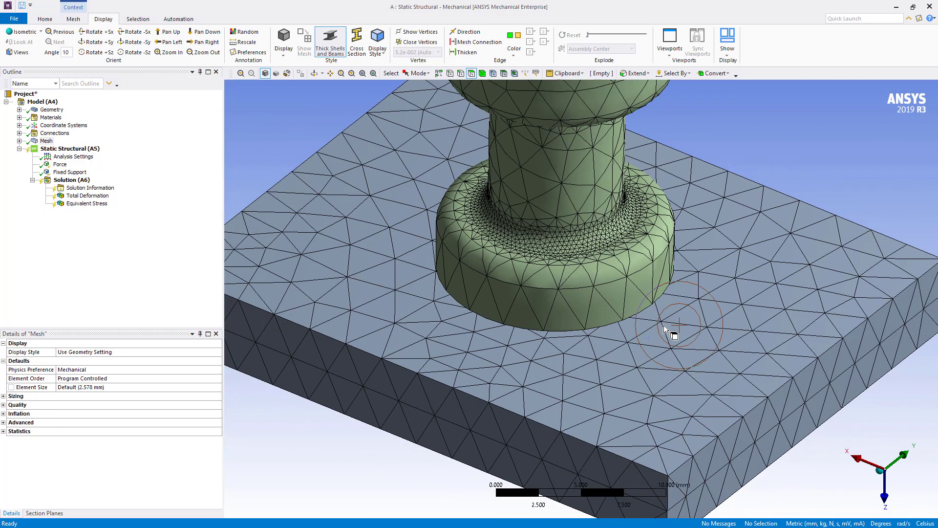
{"action": "scroll", "coordinate": [664, 325], "scroll_direction": "down", "scroll_amount": 2}
{"action": "middle_click_drag", "start_coordinate": [664, 323], "coordinate": [650, 320]}
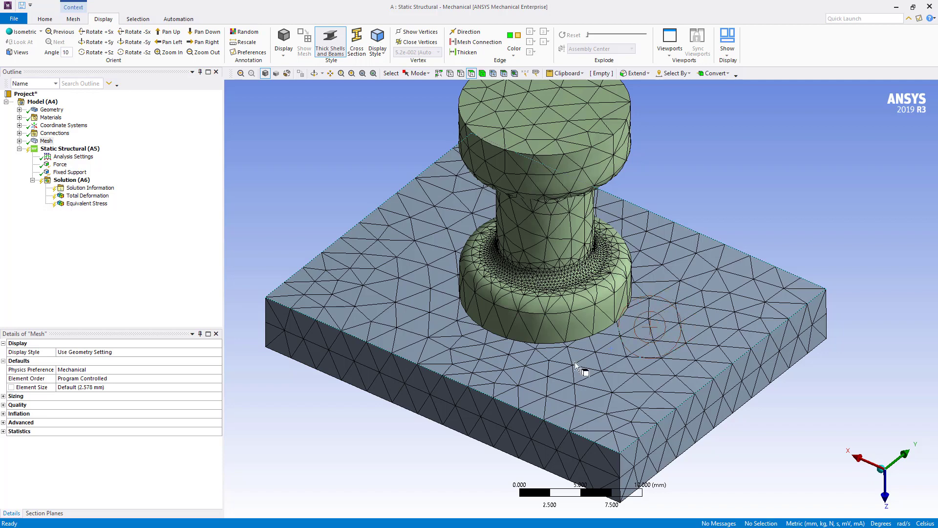
{"action": "middle_click_drag", "start_coordinate": [545, 362], "coordinate": [571, 321], "text": "ctrl"}
{"action": "scroll", "coordinate": [571, 321], "scroll_direction": "up", "scroll_amount": 2}
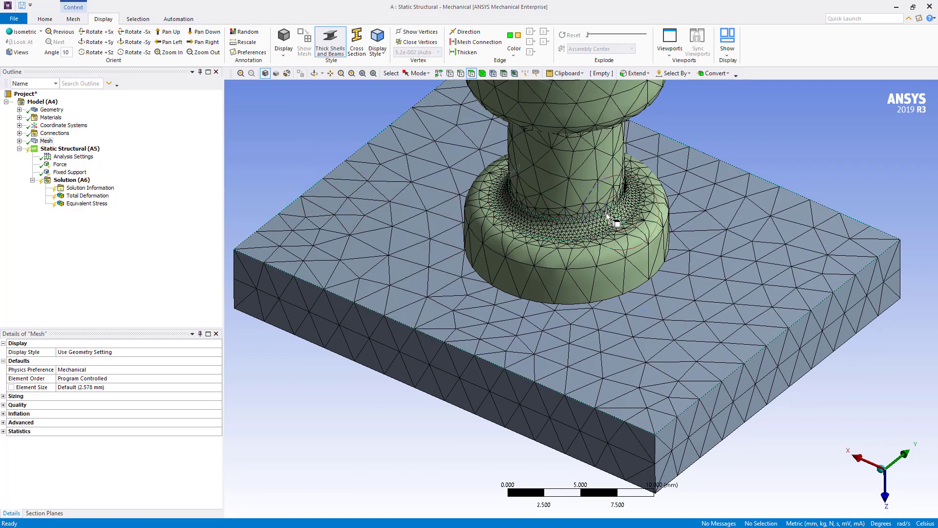
{"action": "middle_click_drag", "start_coordinate": [611, 220], "coordinate": [577, 245], "text": "ctrl"}
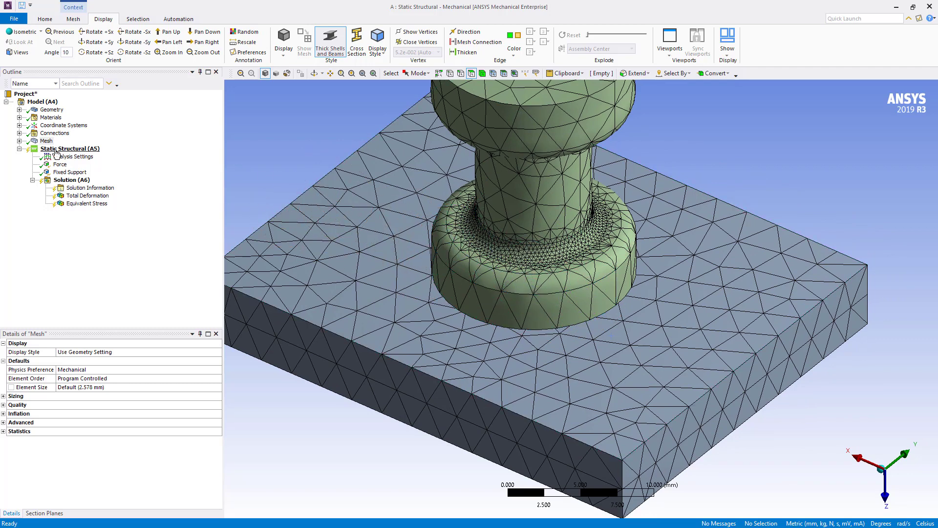
Step: Review the bonded contact between the dogbone and the base, including its available Detection Method options
{"action": "left_click", "coordinate": [19, 133]}
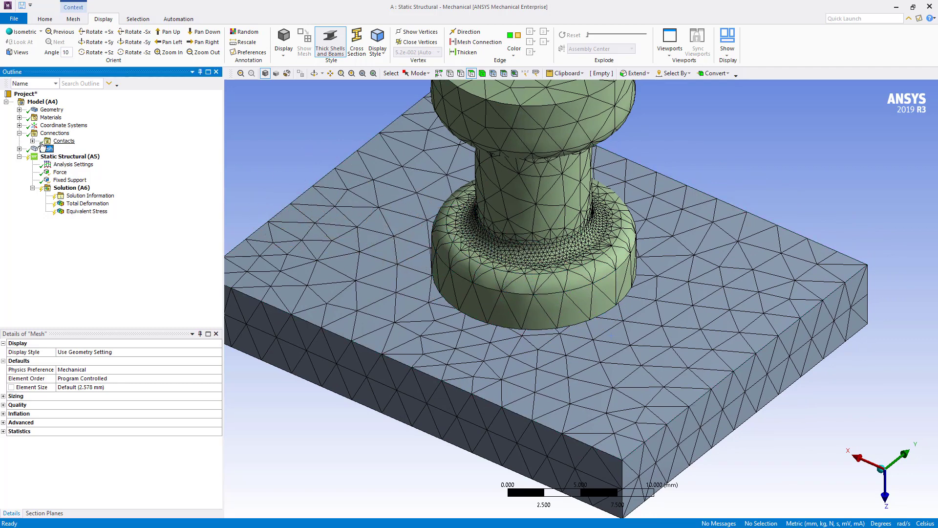
{"action": "left_click", "coordinate": [33, 140]}
{"action": "left_click", "coordinate": [72, 149]}
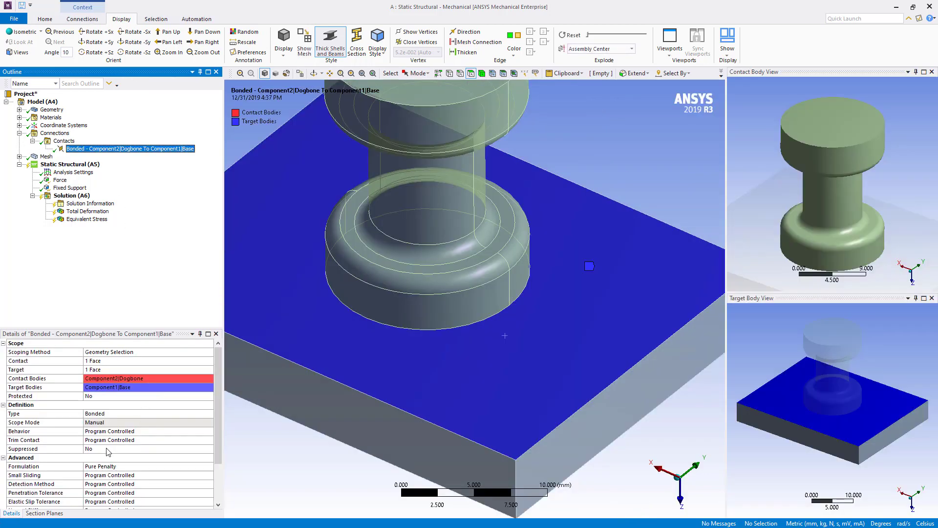
{"action": "scroll", "coordinate": [153, 458], "scroll_direction": "down", "scroll_amount": 1}
{"action": "left_click", "coordinate": [176, 458]}
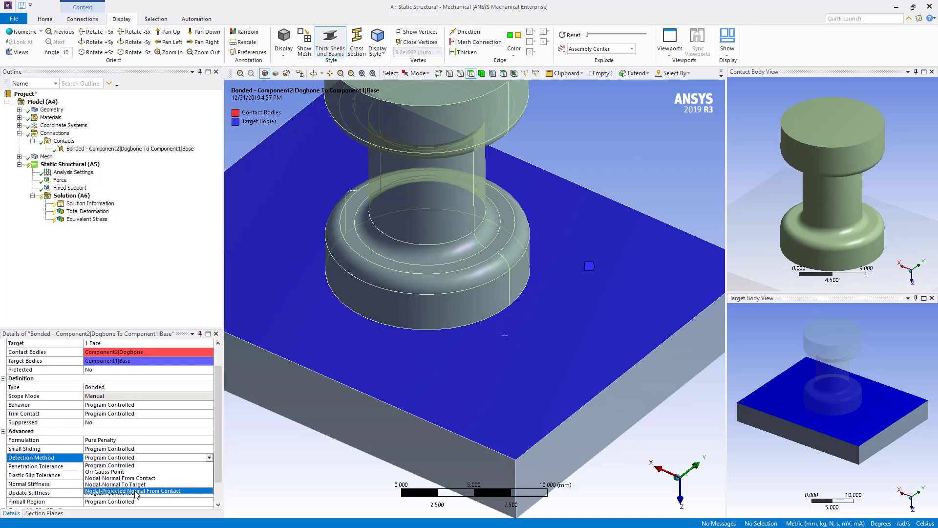
{"action": "left_click", "coordinate": [276, 484]}
{"action": "scroll", "coordinate": [445, 336], "scroll_direction": "down", "scroll_amount": 3}
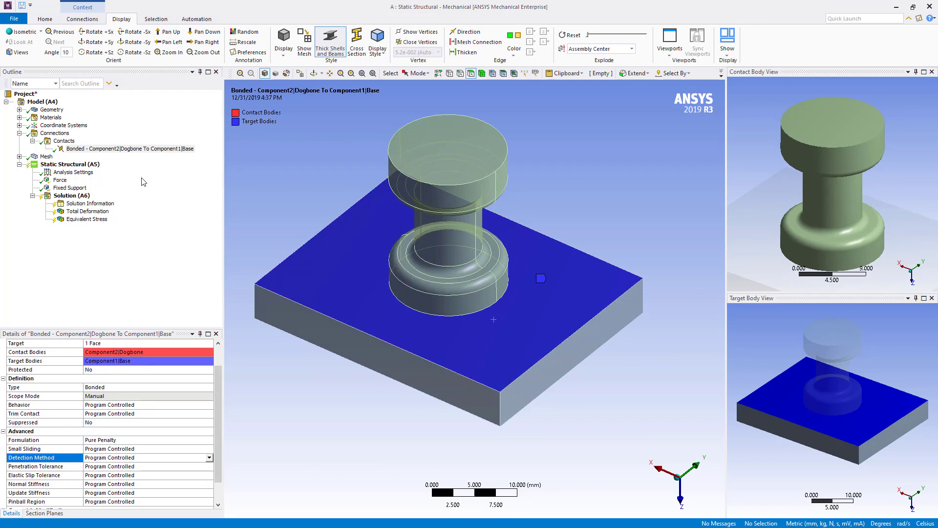
Step: Insert a Contact Match control for the mesh
{"action": "left_click", "coordinate": [34, 159]}
{"action": "scroll", "coordinate": [627, 335], "scroll_direction": "up", "scroll_amount": 3}
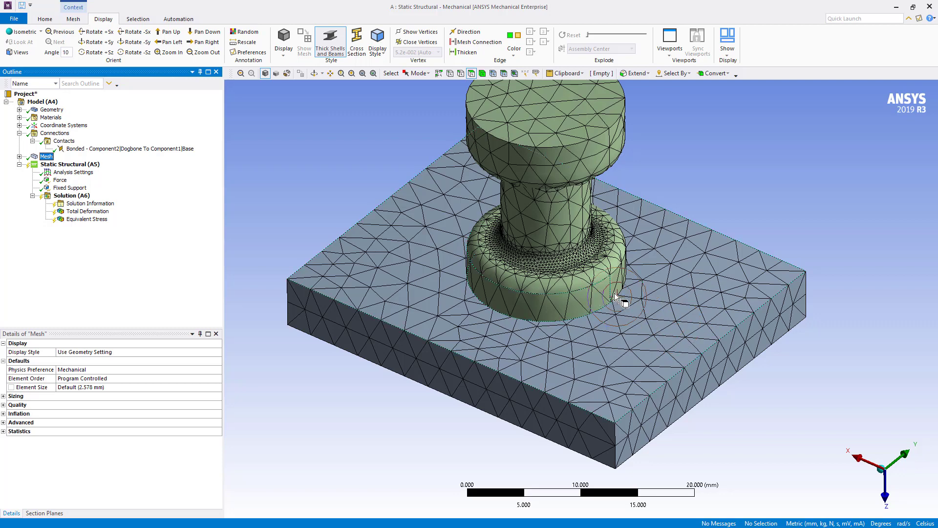
{"action": "left_click", "coordinate": [767, 194]}
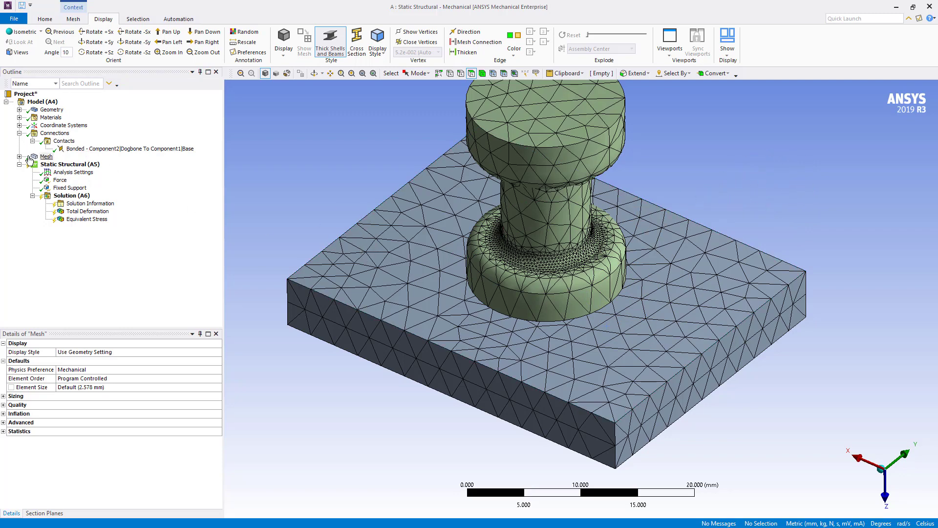
{"action": "left_click", "coordinate": [19, 156]}
{"action": "left_click", "coordinate": [48, 157]}
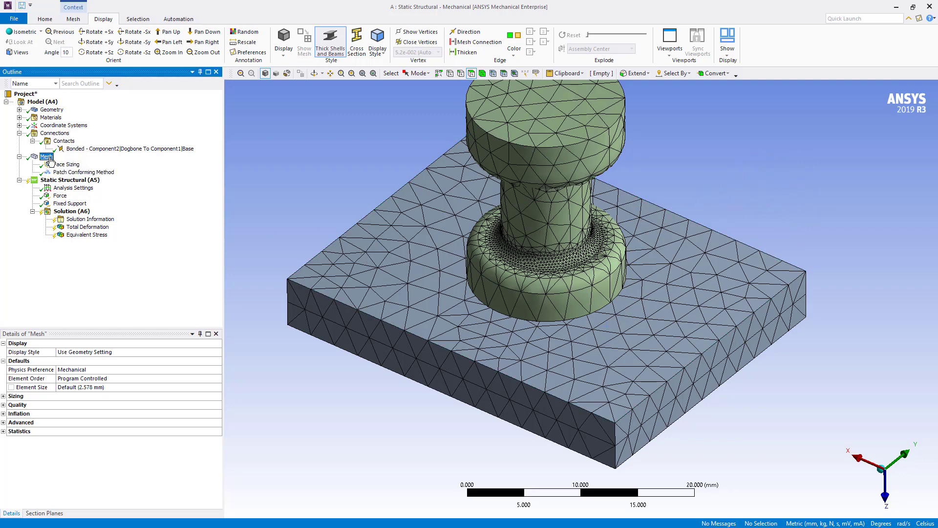
{"action": "right_click", "coordinate": [50, 160]}
{"action": "mouse_move", "coordinate": [64, 163]}
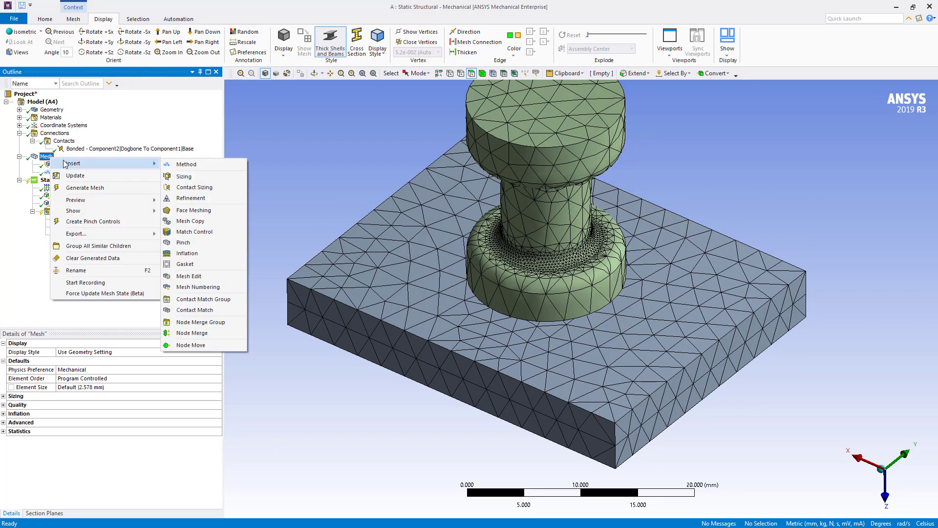
{"action": "left_click", "coordinate": [188, 310]}
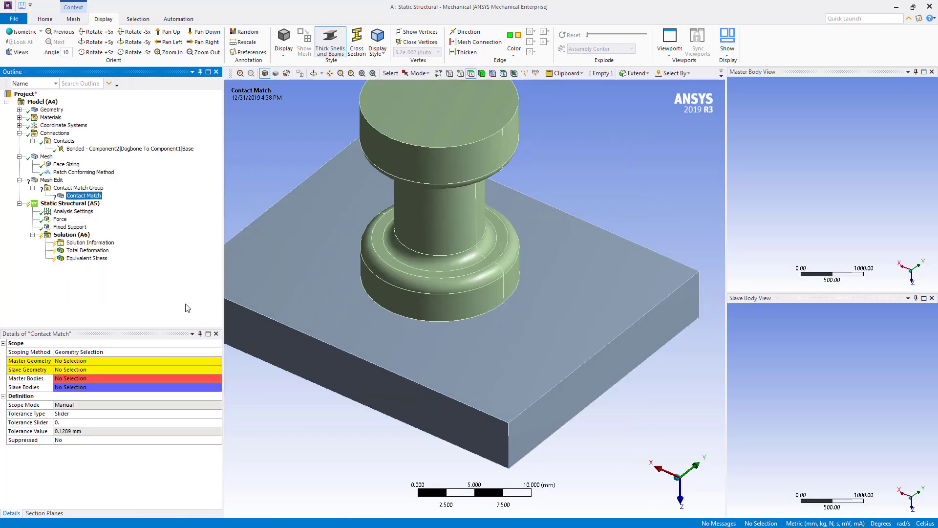
Step: Review the Master Geometry and Slave Geometry scoping entries of the Contact Match
{"action": "left_click", "coordinate": [26, 364]}
{"action": "left_click", "coordinate": [28, 371]}
{"action": "left_click", "coordinate": [28, 364]}
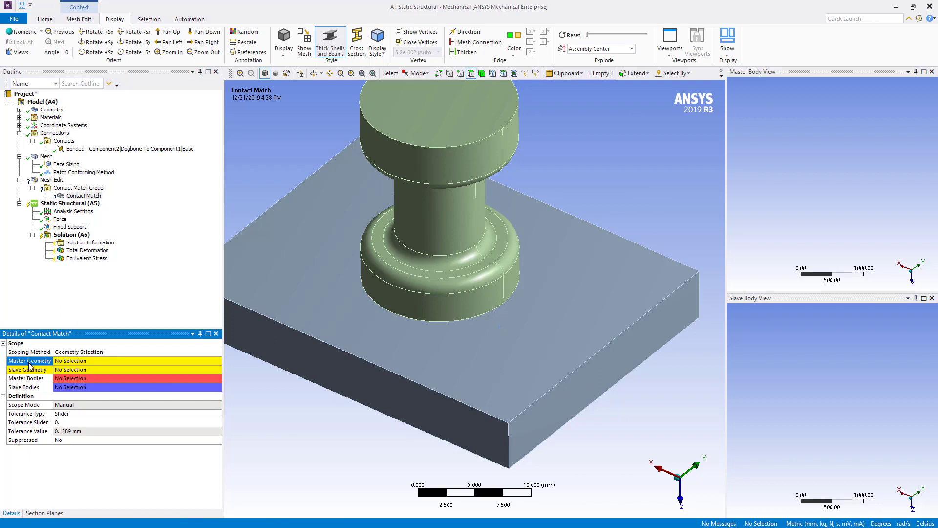
{"action": "left_click", "coordinate": [29, 371]}
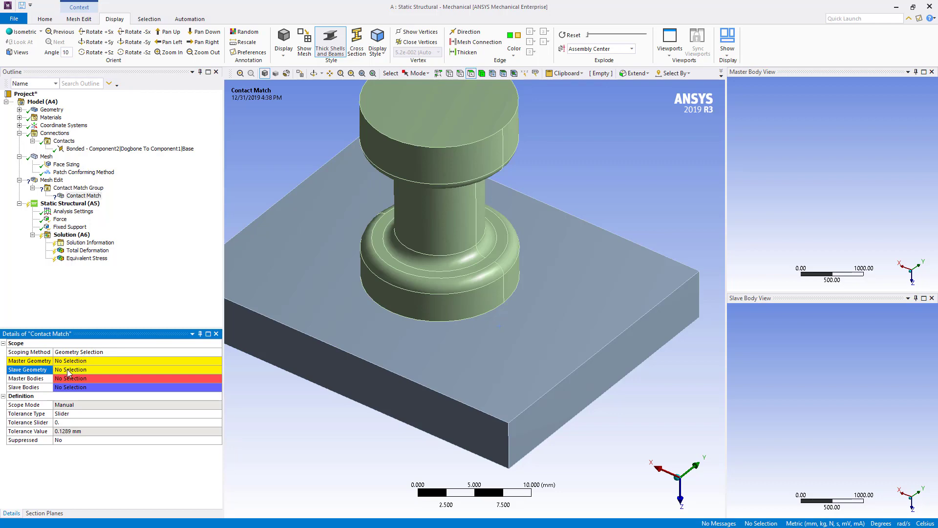
Step: Examine the mesh on the dogbone's lower flange against the mesh on the base's top face
{"action": "left_click", "coordinate": [46, 156]}
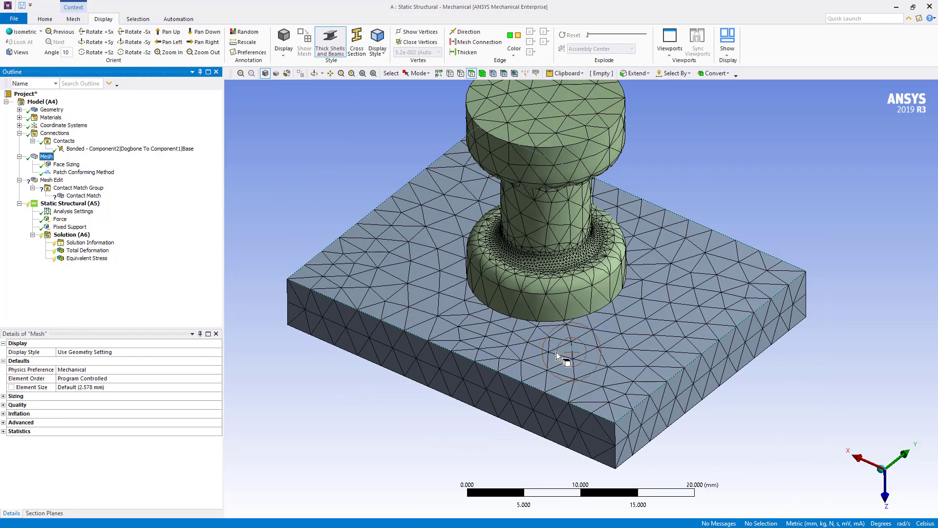
{"action": "scroll", "coordinate": [556, 351], "scroll_direction": "up", "scroll_amount": 5}
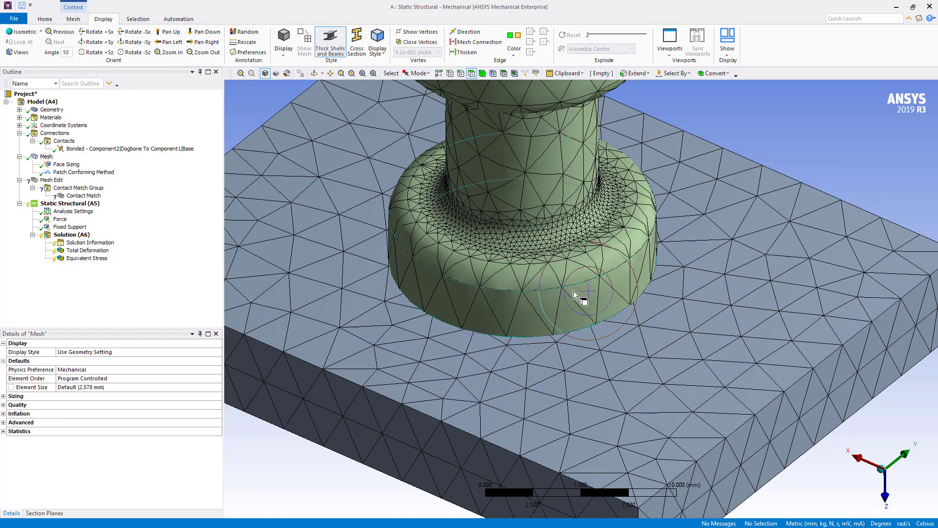
{"action": "left_click", "coordinate": [749, 309]}
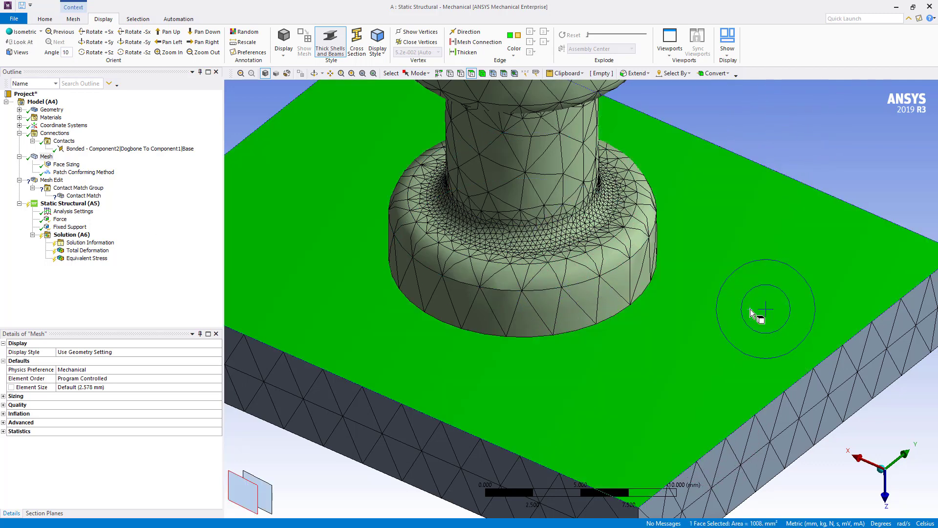
{"action": "left_click", "coordinate": [781, 163]}
{"action": "middle_click_drag", "start_coordinate": [554, 373], "coordinate": [549, 337]}
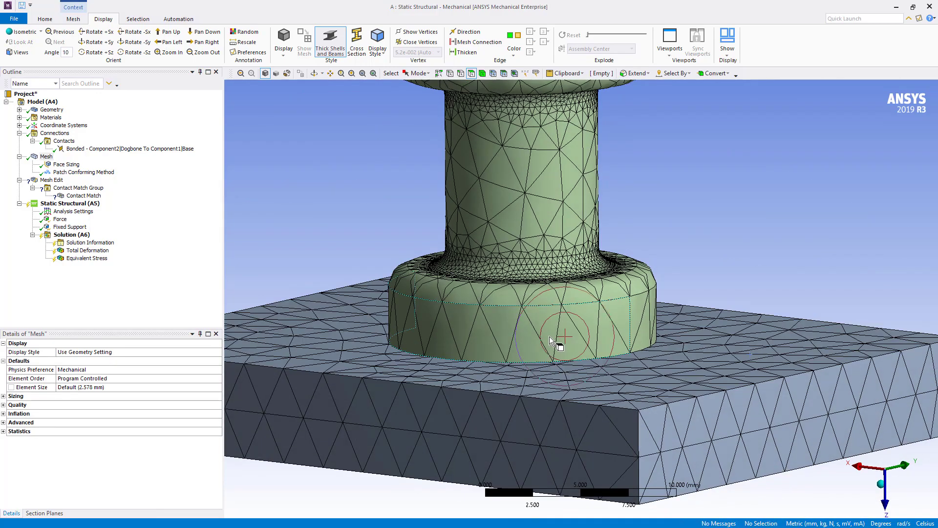
{"action": "left_click", "coordinate": [551, 337]}
{"action": "middle_click_drag", "start_coordinate": [716, 259], "coordinate": [711, 327]}
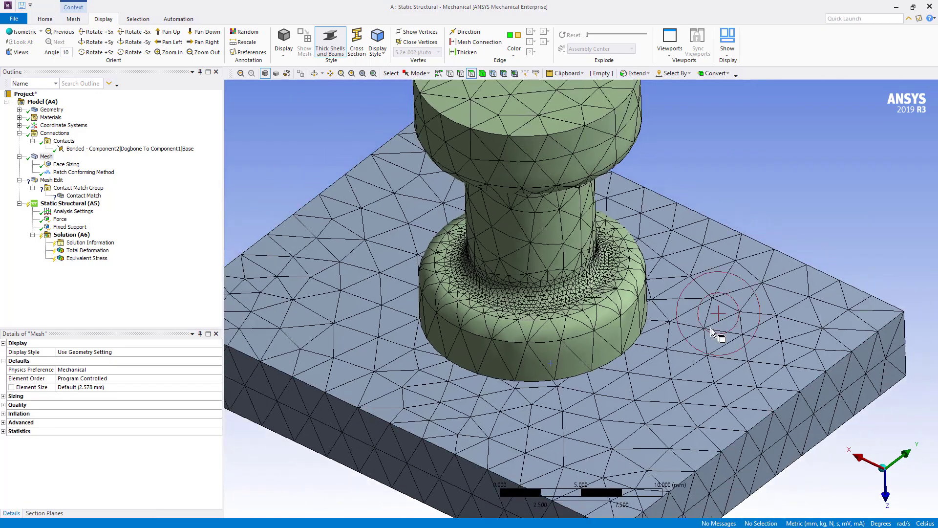
{"action": "left_click", "coordinate": [748, 328]}
{"action": "left_click", "coordinate": [804, 205]}
Step: Assign the base's top face as the Slave Geometry of the Contact Match
{"action": "left_click", "coordinate": [84, 195]}
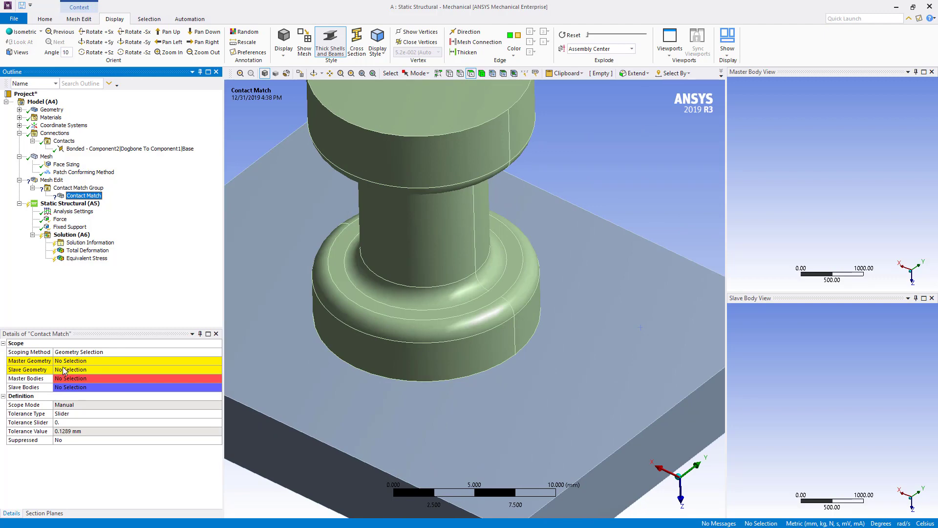
{"action": "left_click", "coordinate": [63, 370]}
{"action": "left_click", "coordinate": [272, 369]}
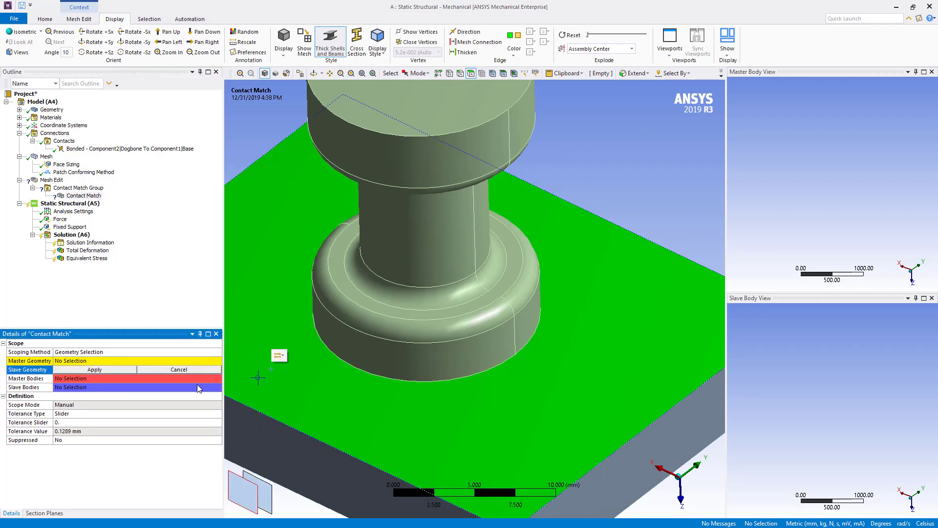
{"action": "left_click", "coordinate": [100, 373]}
Step: Hide the base body to expose the dogbone's underside
{"action": "scroll", "coordinate": [553, 281], "scroll_direction": "down", "scroll_amount": 2}
{"action": "middle_click_drag", "start_coordinate": [432, 411], "coordinate": [435, 376]}
{"action": "left_click", "coordinate": [430, 467]}
{"action": "right_click", "coordinate": [430, 467]}
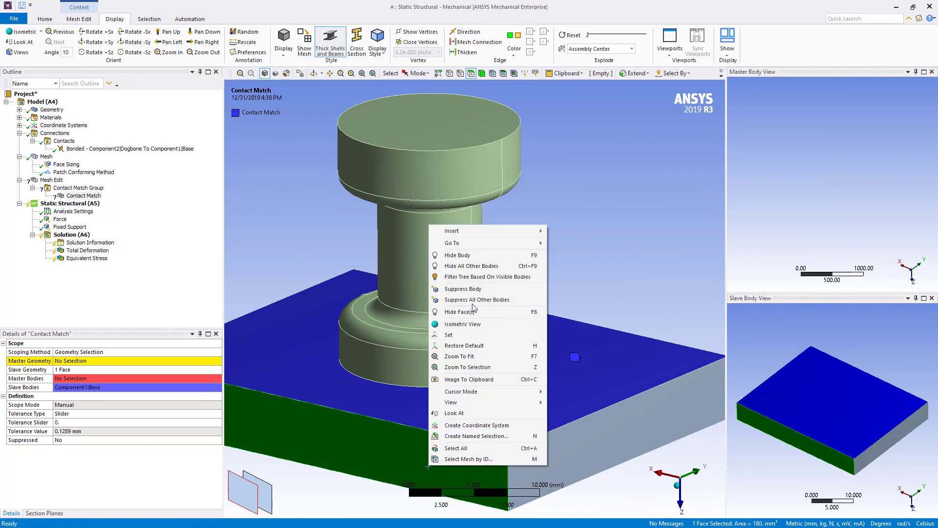
{"action": "left_click", "coordinate": [457, 255]}
Step: Assign the dogbone's circular bottom face as the Master Geometry of the Contact Match
{"action": "left_click", "coordinate": [64, 360]}
{"action": "middle_click_drag", "start_coordinate": [352, 425], "coordinate": [402, 375]}
{"action": "left_click", "coordinate": [402, 374]}
{"action": "left_click", "coordinate": [94, 361]}
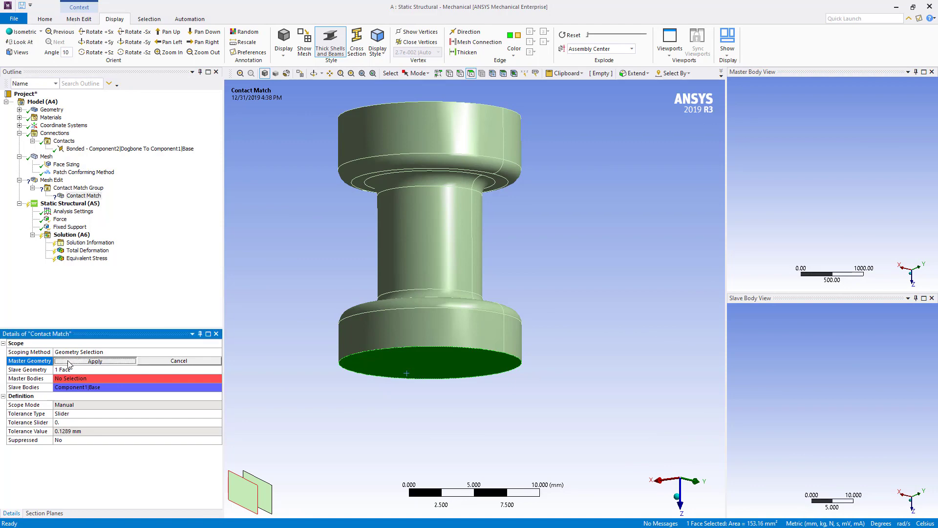
Step: Show all bodies so the hidden base is displayed with the dogbone
{"action": "right_click", "coordinate": [280, 399]}
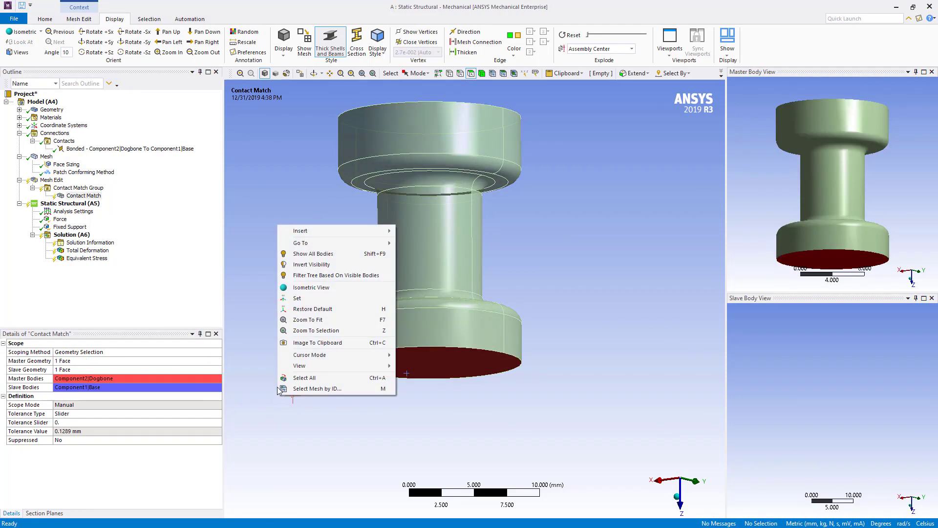
{"action": "left_click", "coordinate": [298, 262]}
{"action": "middle_click_drag", "start_coordinate": [286, 285], "coordinate": [292, 321]}
{"action": "scroll", "coordinate": [288, 303], "scroll_direction": "down", "scroll_amount": 3}
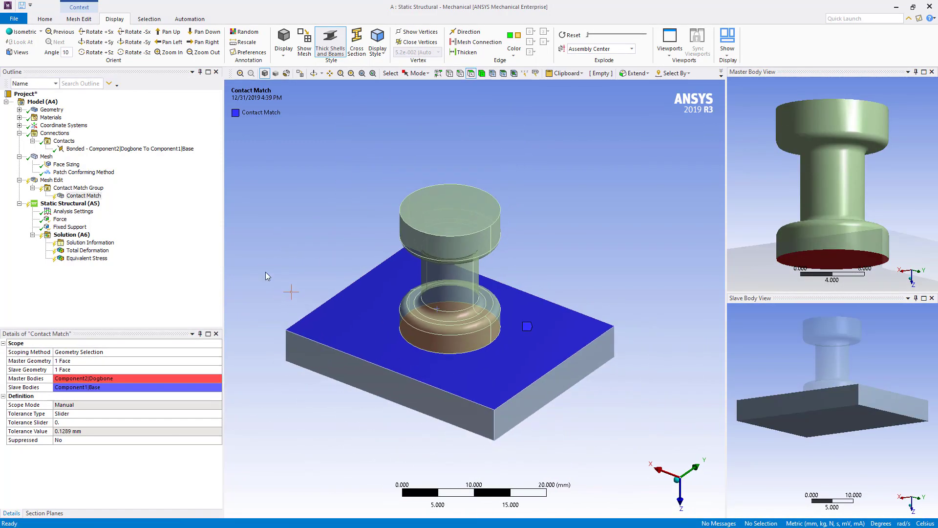
Step: Generate the Contact Match between the dogbone's bottom face and the base's top face
{"action": "left_click", "coordinate": [73, 196]}
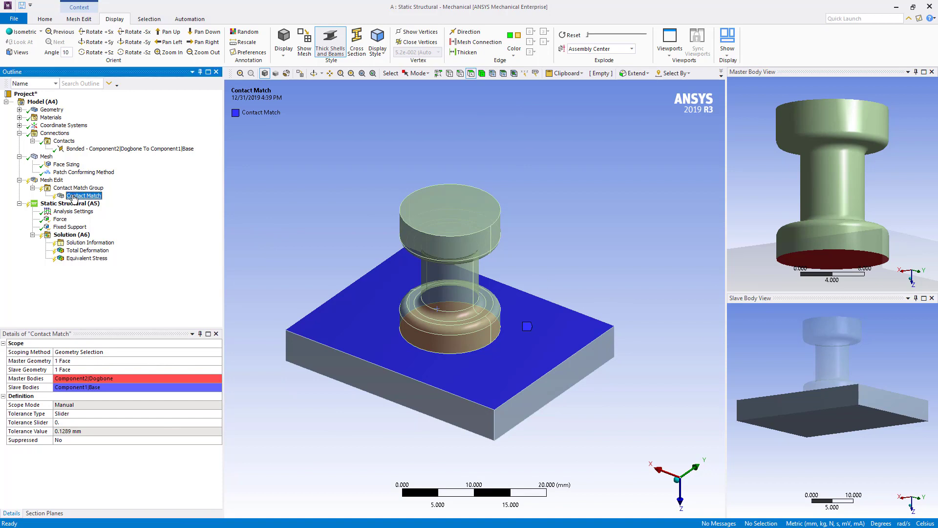
{"action": "right_click", "coordinate": [73, 197]}
{"action": "left_click", "coordinate": [100, 213]}
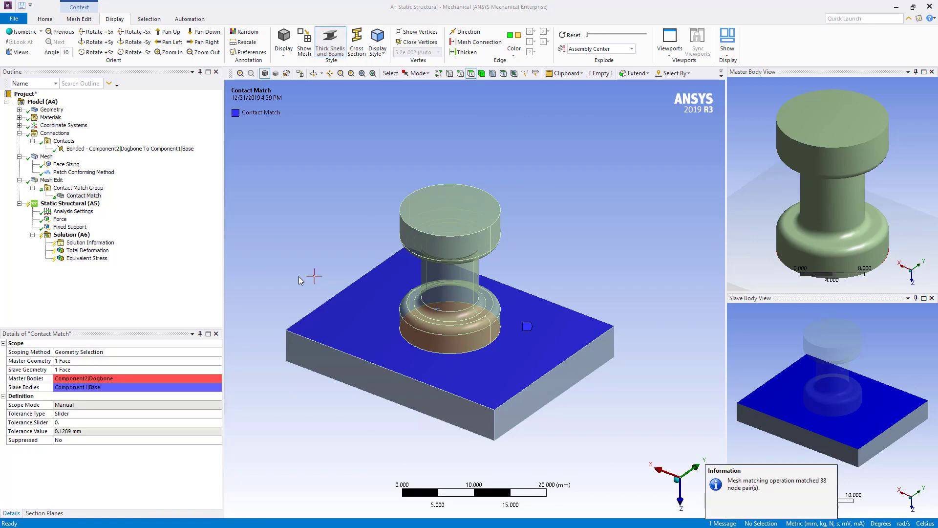
Step: Open the message list to read the result of the mesh matching operation
{"action": "left_click", "coordinate": [754, 486]}
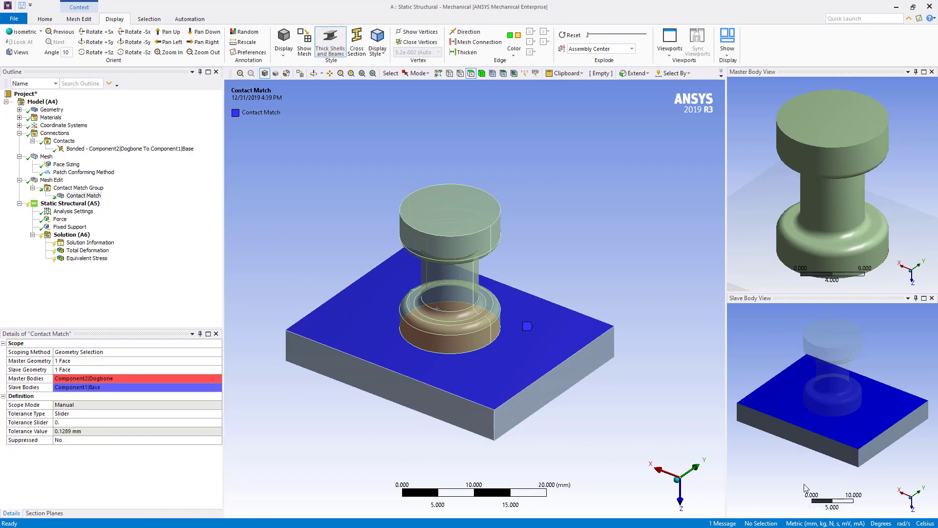
{"action": "left_click", "coordinate": [725, 524]}
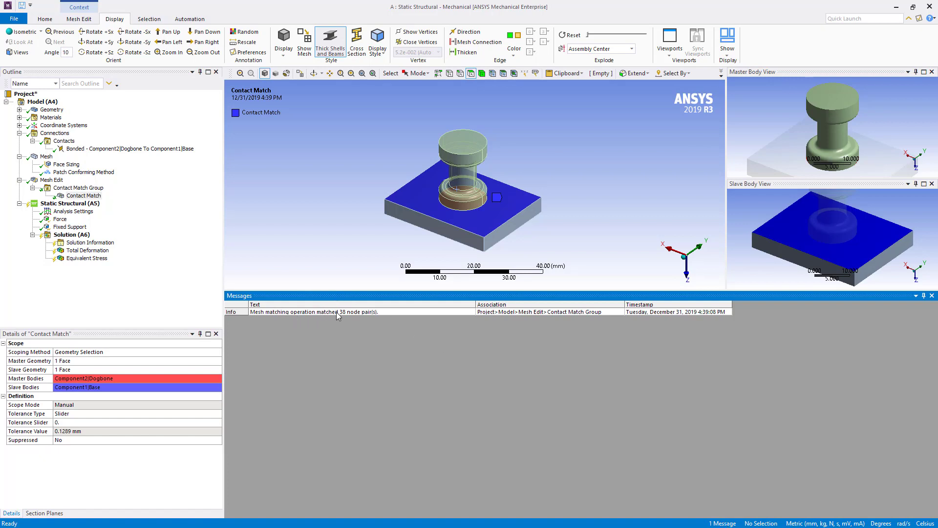
Step: Display the model's mesh and examine closely how the nodes line up along the dogbone's bottom edge on the base
{"action": "left_click", "coordinate": [46, 157]}
{"action": "scroll", "coordinate": [760, 154], "scroll_direction": "up", "scroll_amount": 5}
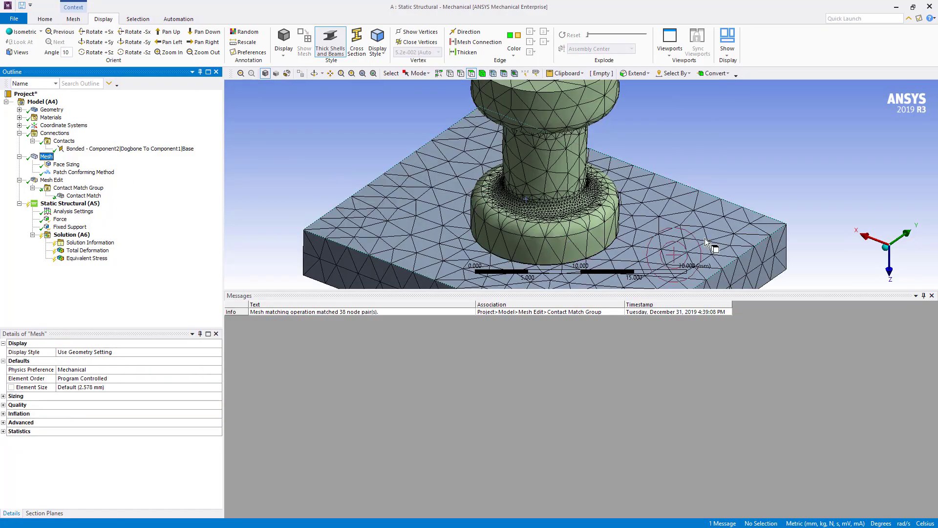
{"action": "scroll", "coordinate": [759, 153], "scroll_direction": "up", "scroll_amount": 4}
{"action": "middle_click_drag", "start_coordinate": [755, 171], "coordinate": [738, 173]}
{"action": "scroll", "coordinate": [682, 180], "scroll_direction": "up", "scroll_amount": 4}
{"action": "middle_click_drag", "start_coordinate": [679, 184], "coordinate": [602, 150], "text": "ctrl"}
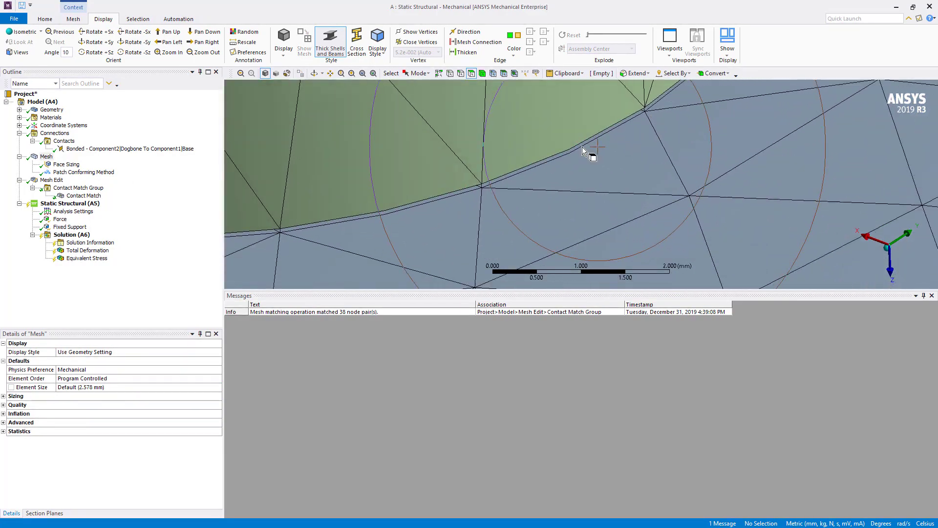
Step: Hide the dogbone body and inspect the base's top-face mesh where the dogbone sits
{"action": "scroll", "coordinate": [588, 150], "scroll_direction": "down", "scroll_amount": 5}
{"action": "scroll", "coordinate": [589, 154], "scroll_direction": "down", "scroll_amount": 3}
{"action": "left_click", "coordinate": [579, 169]}
{"action": "right_click", "coordinate": [583, 168]}
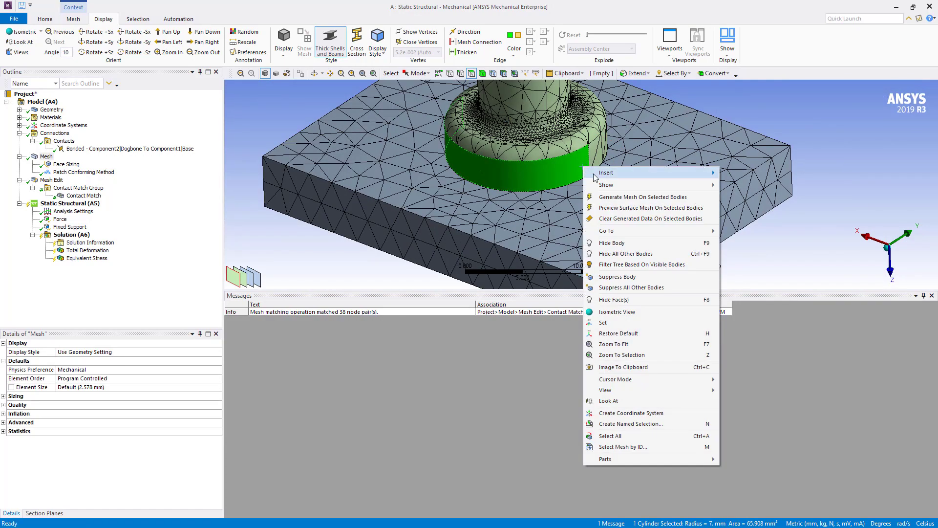
{"action": "left_click", "coordinate": [620, 244]}
{"action": "middle_click_drag", "start_coordinate": [831, 209], "coordinate": [587, 146]}
{"action": "middle_click_drag", "start_coordinate": [520, 139], "coordinate": [559, 174], "text": "ctrl"}
{"action": "scroll", "coordinate": [532, 173], "scroll_direction": "down", "scroll_amount": 4}
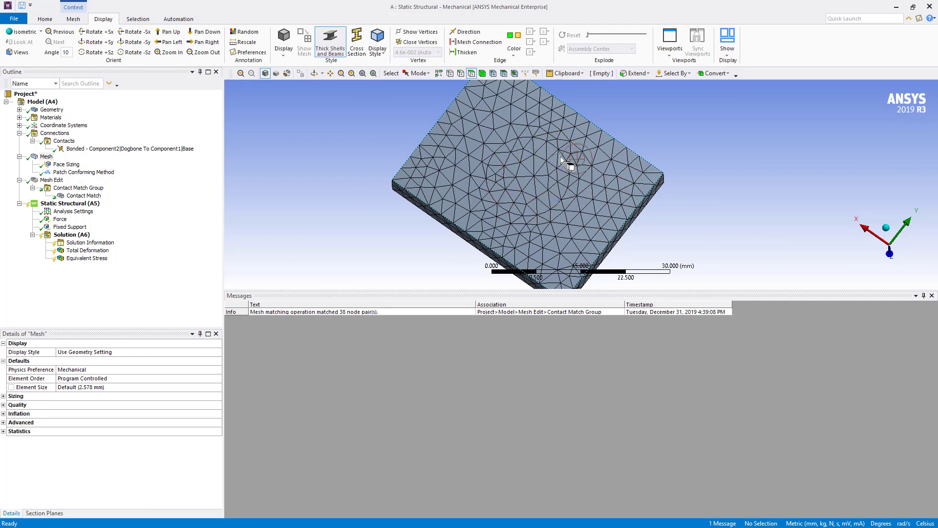
{"action": "scroll", "coordinate": [543, 192], "scroll_direction": "up", "scroll_amount": 3}
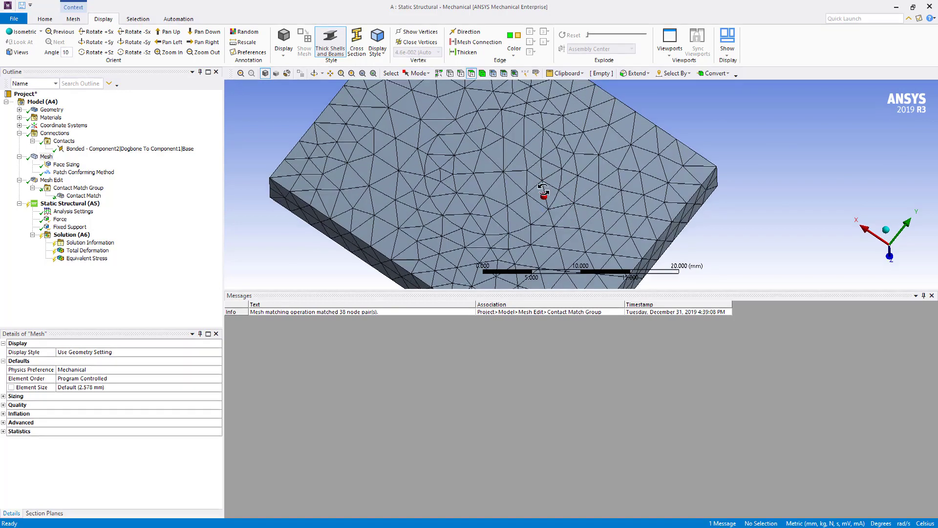
{"action": "middle_click_drag", "start_coordinate": [542, 192], "coordinate": [540, 184]}
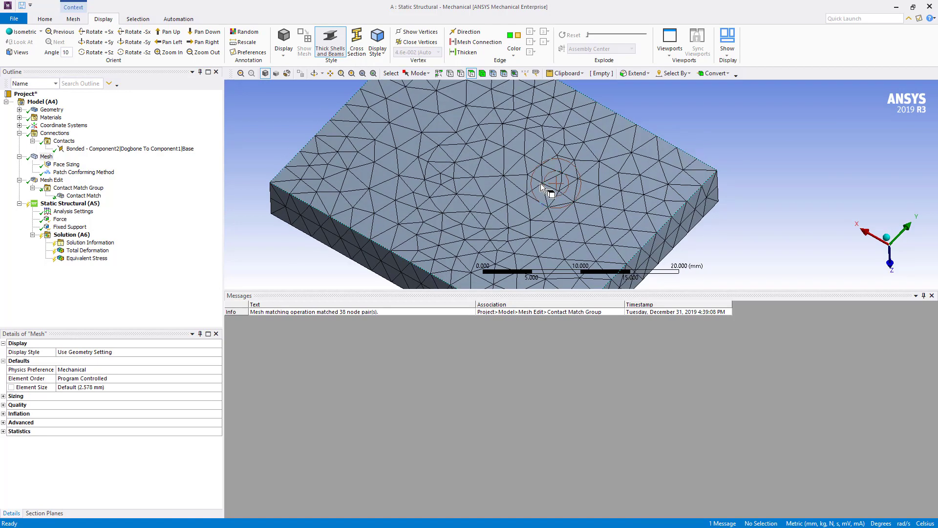